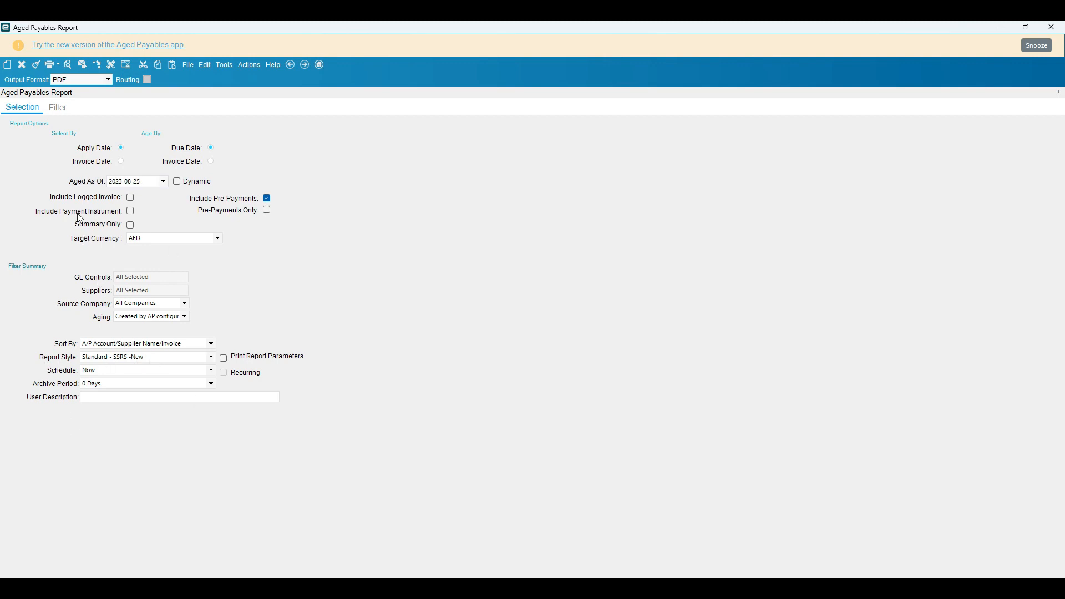
Generate a print preview of the Aged Payables Report in the Standard - SSRS -New style, and return to the report form
{"action": "left_click", "coordinate": [67, 65]}
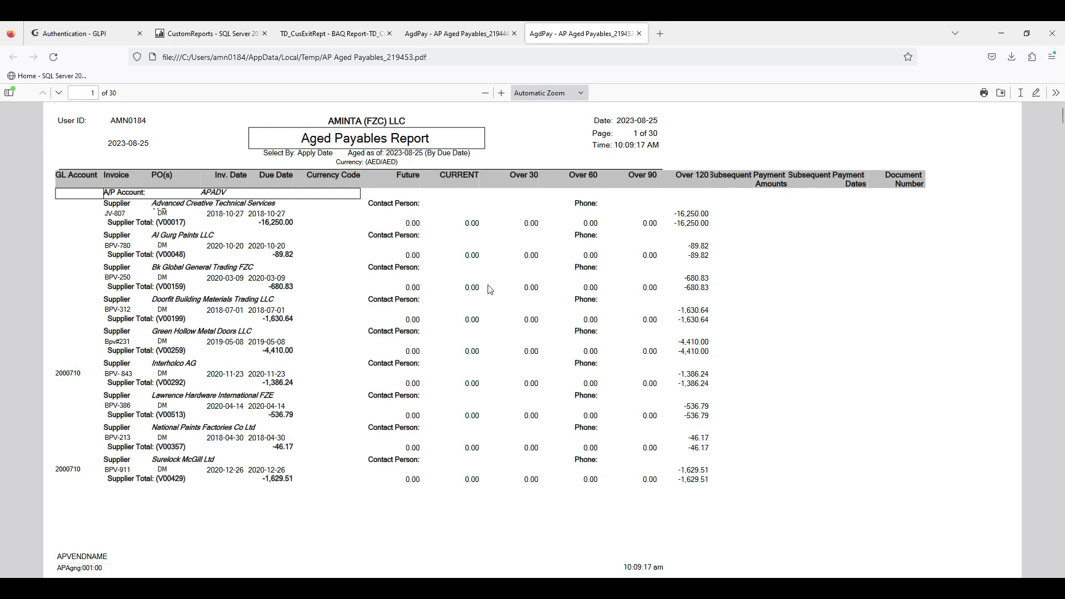
{"action": "mouse_move", "coordinate": [485, 588]}
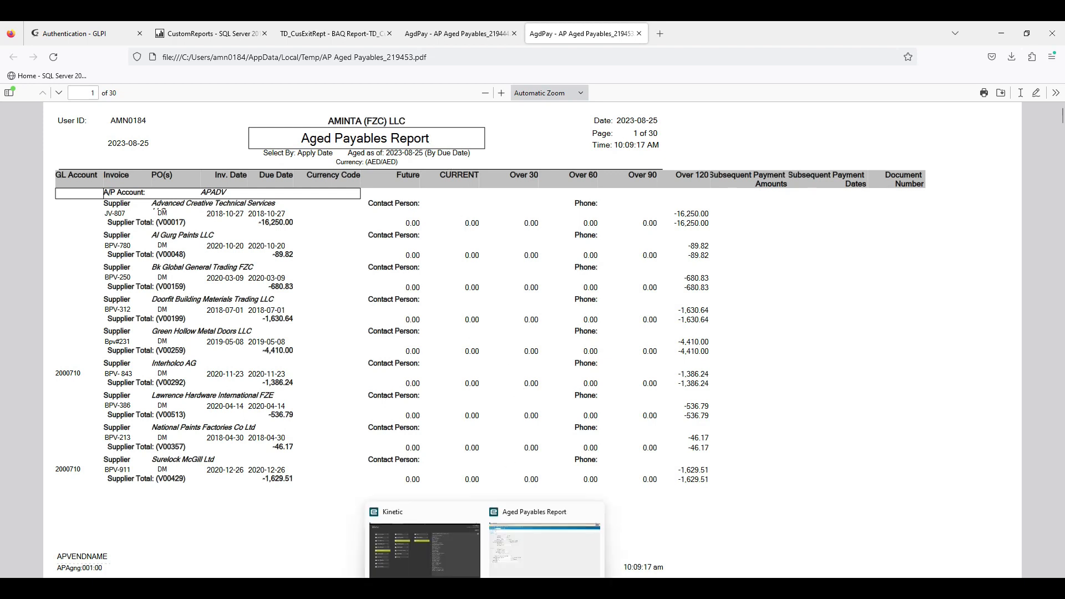
{"action": "left_click", "coordinate": [521, 563]}
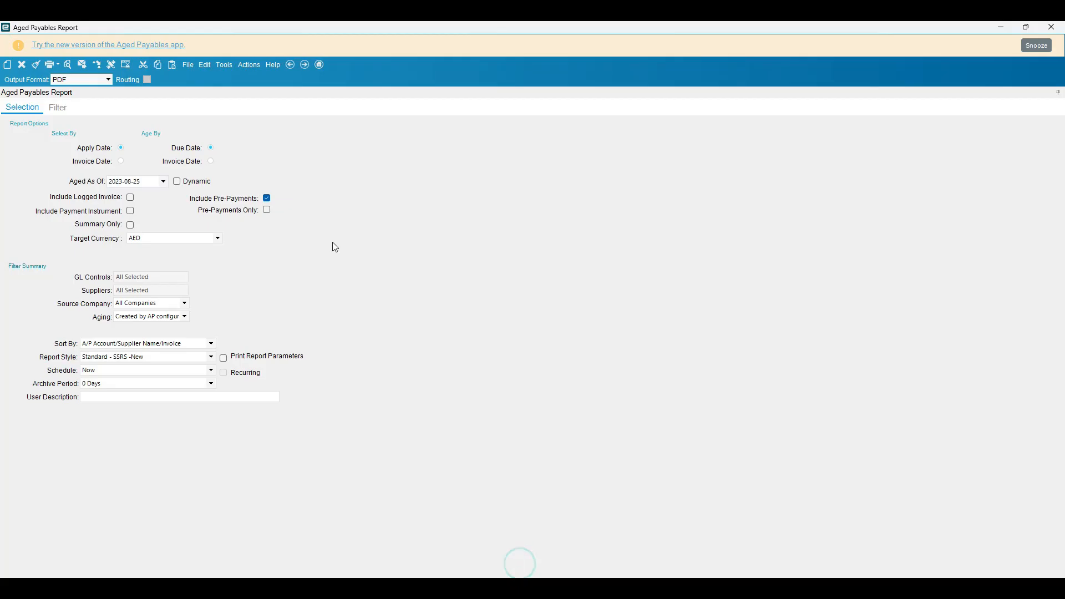
Set the report style to Standard - SSRS and generate a print preview for comparison
{"action": "left_click", "coordinate": [210, 357]}
{"action": "left_click", "coordinate": [126, 369]}
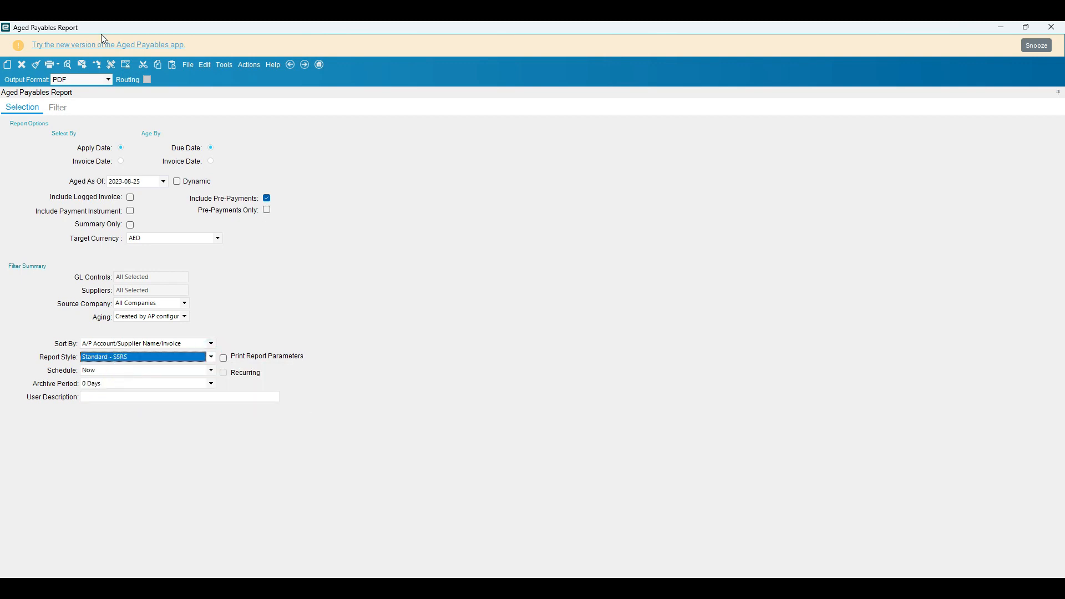
{"action": "left_click", "coordinate": [69, 67]}
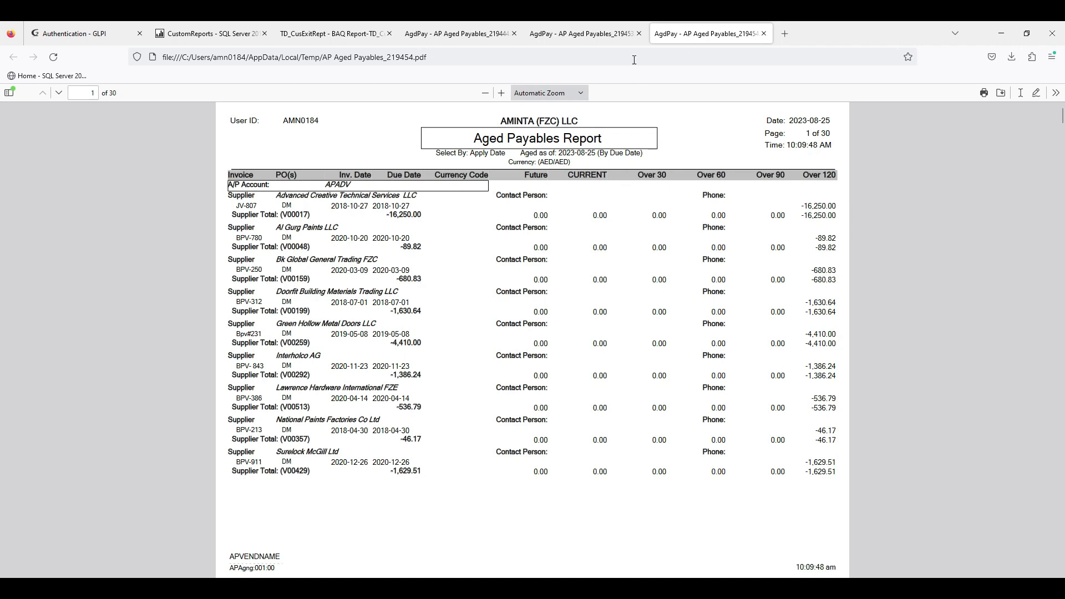
Compare the column headers of the two Aged Payables PDFs, focusing on the GL Account column in the customised version
{"action": "left_click", "coordinate": [589, 33]}
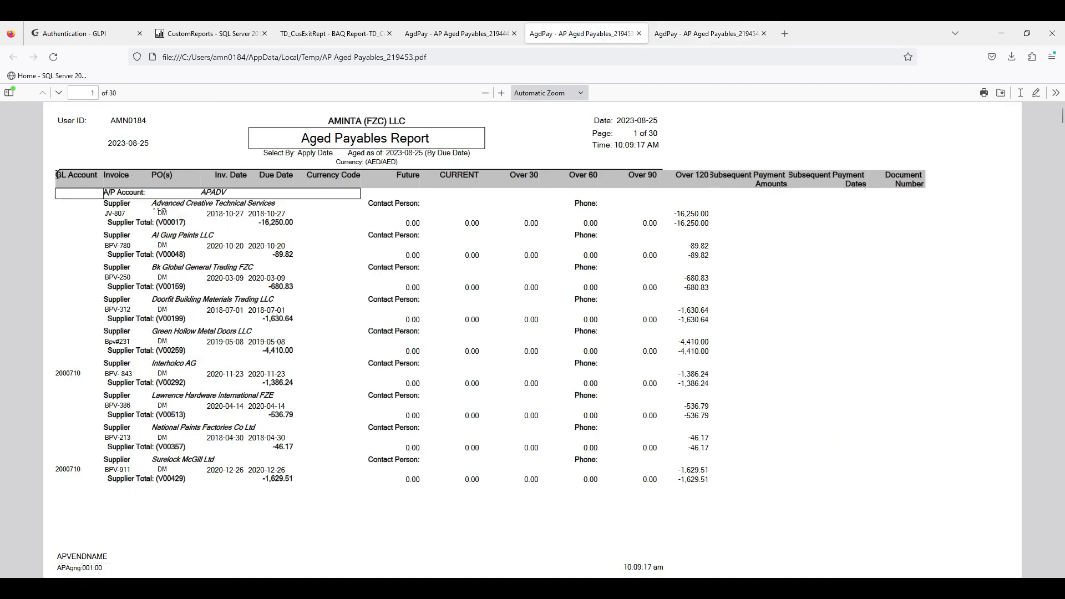
{"action": "left_click_drag", "start_coordinate": [57, 176], "coordinate": [92, 176]}
{"action": "left_click", "coordinate": [66, 181]}
{"action": "left_click", "coordinate": [692, 34]}
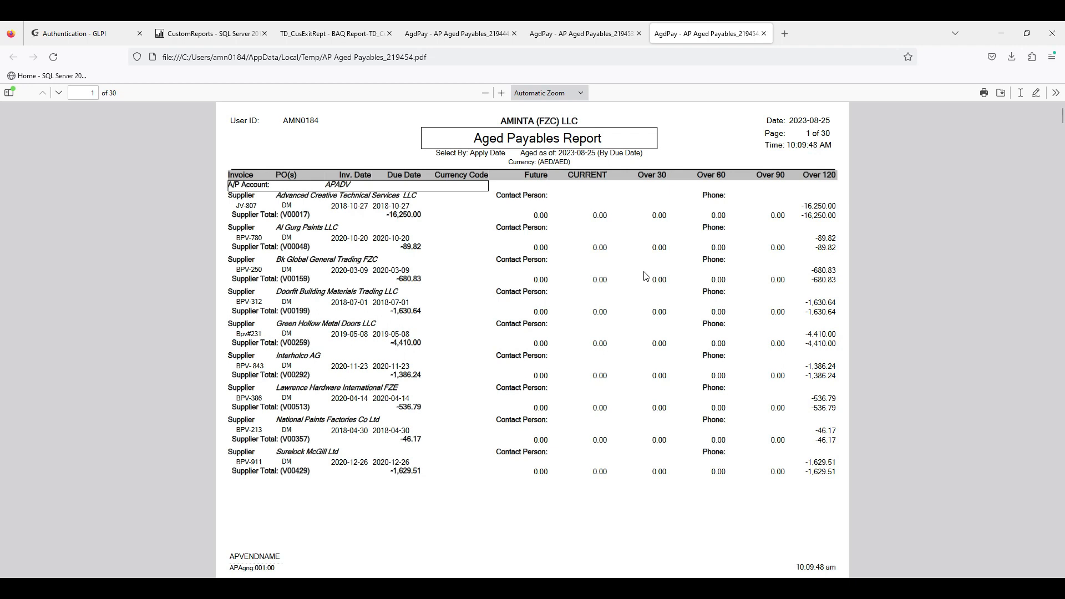
{"action": "left_click", "coordinate": [585, 34]}
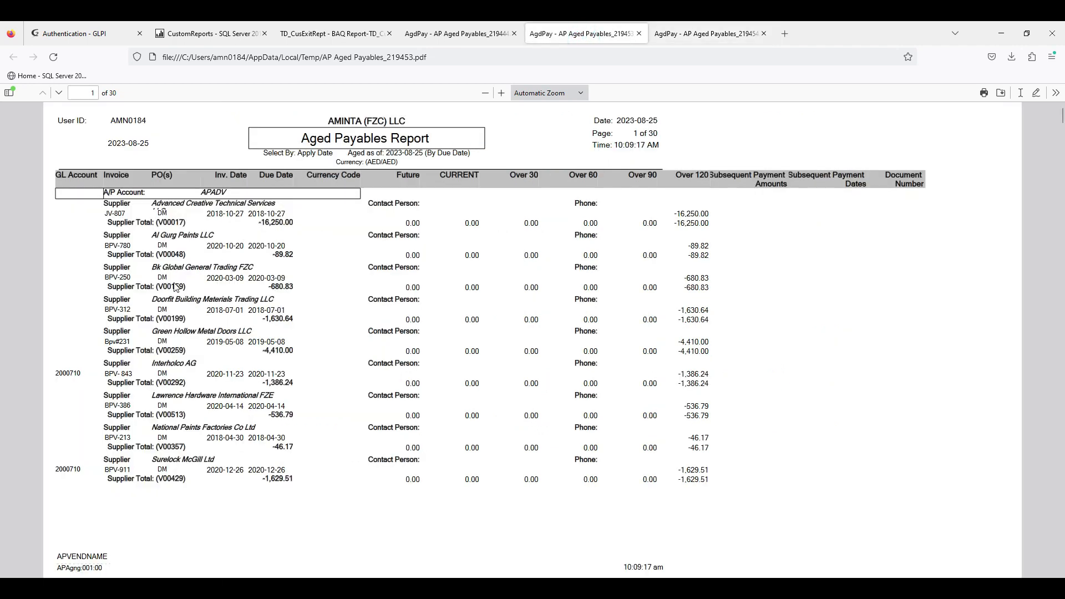
Examine the GL account values beside the supplier invoices on page 1 of the customised Aged Payables PDF
{"action": "scroll", "coordinate": [92, 244], "scroll_direction": "down", "scroll_amount": 3}
{"action": "scroll", "coordinate": [104, 259], "scroll_direction": "up", "scroll_amount": 2}
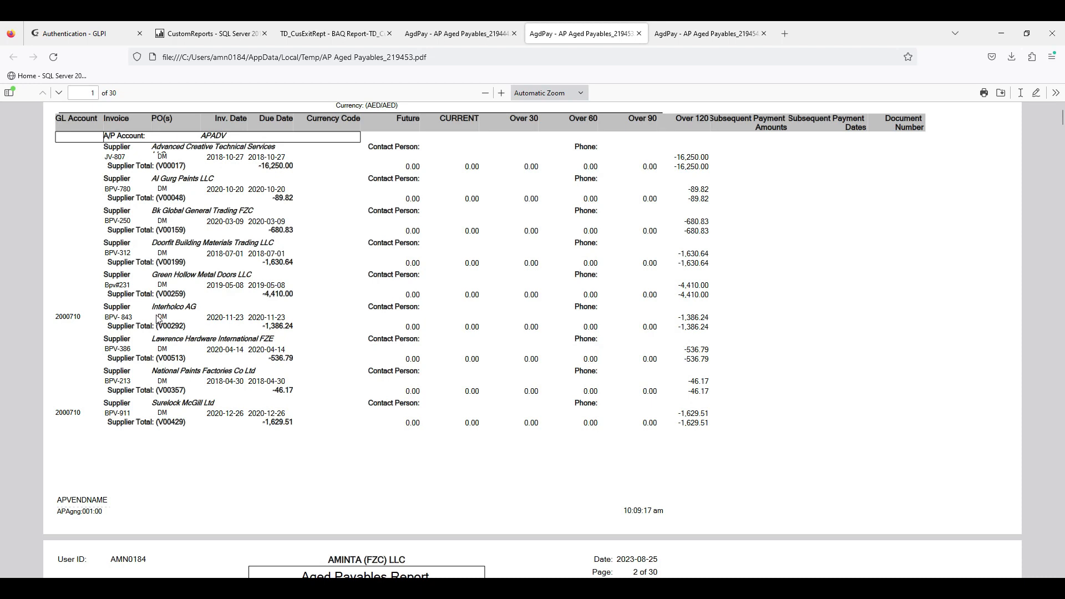
{"action": "left_click", "coordinate": [157, 315], "text": "shift"}
{"action": "left_click", "coordinate": [81, 318], "text": "shift"}
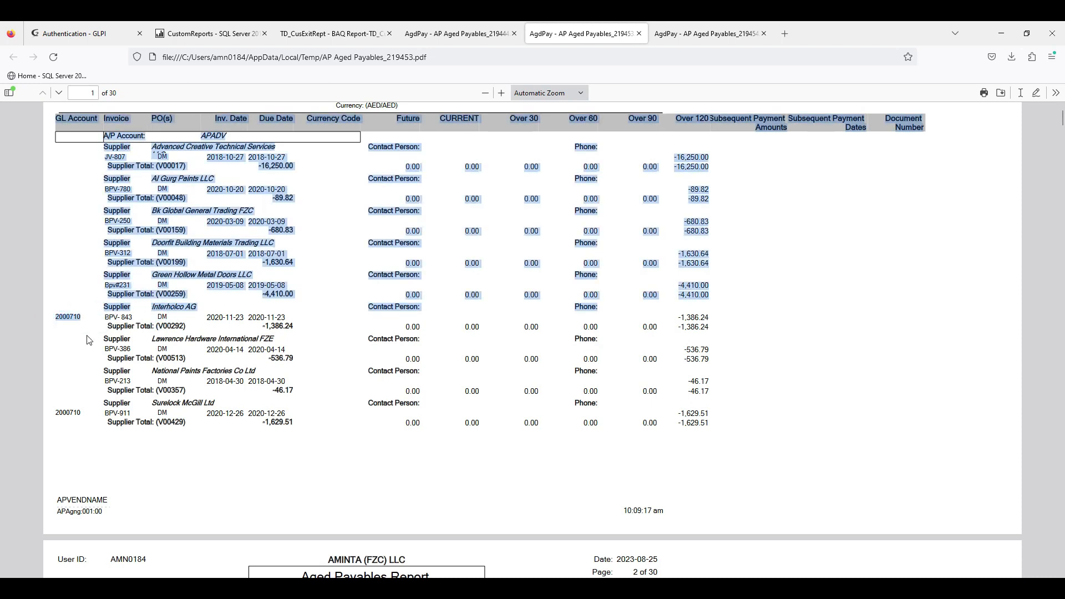
{"action": "left_click", "coordinate": [87, 340]}
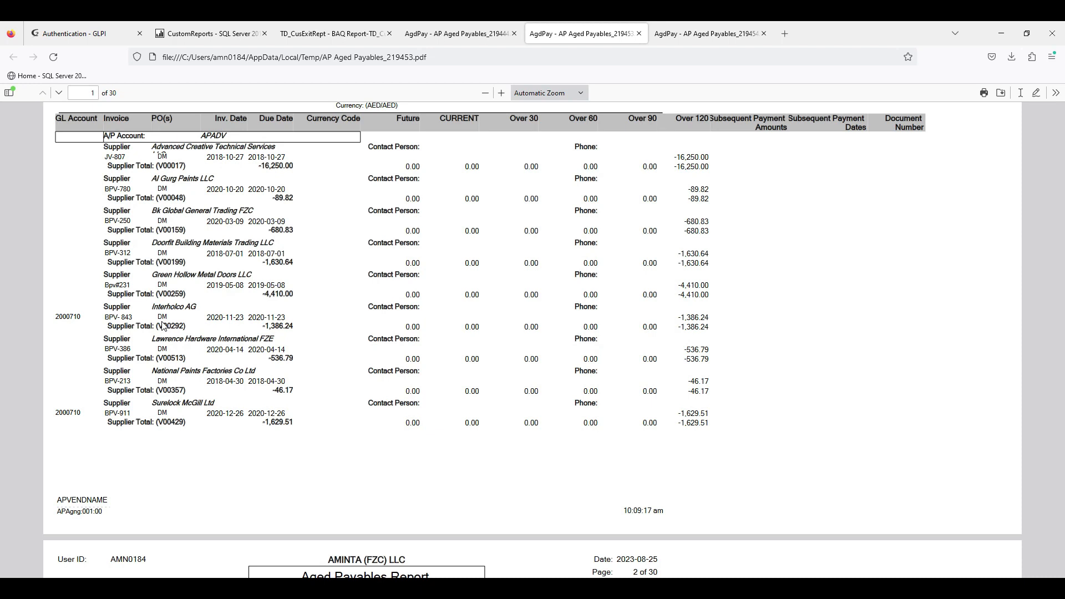
Check the GL account values on page 2 of the customised PDF, including the invoices under the APIC payables account
{"action": "scroll", "coordinate": [138, 317], "scroll_direction": "down", "scroll_amount": 2}
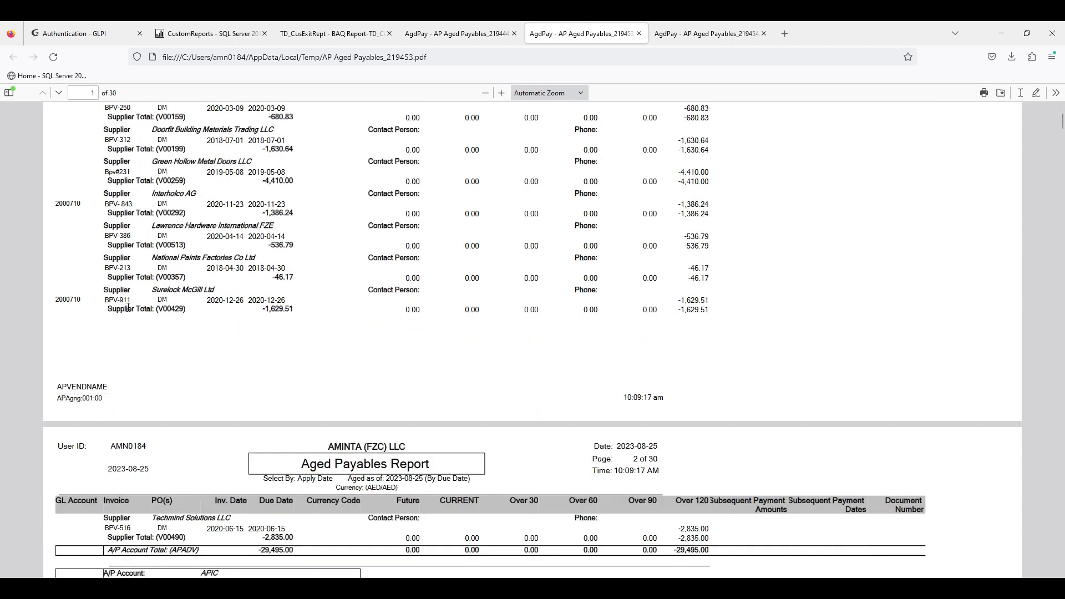
{"action": "scroll", "coordinate": [135, 311], "scroll_direction": "down", "scroll_amount": 3}
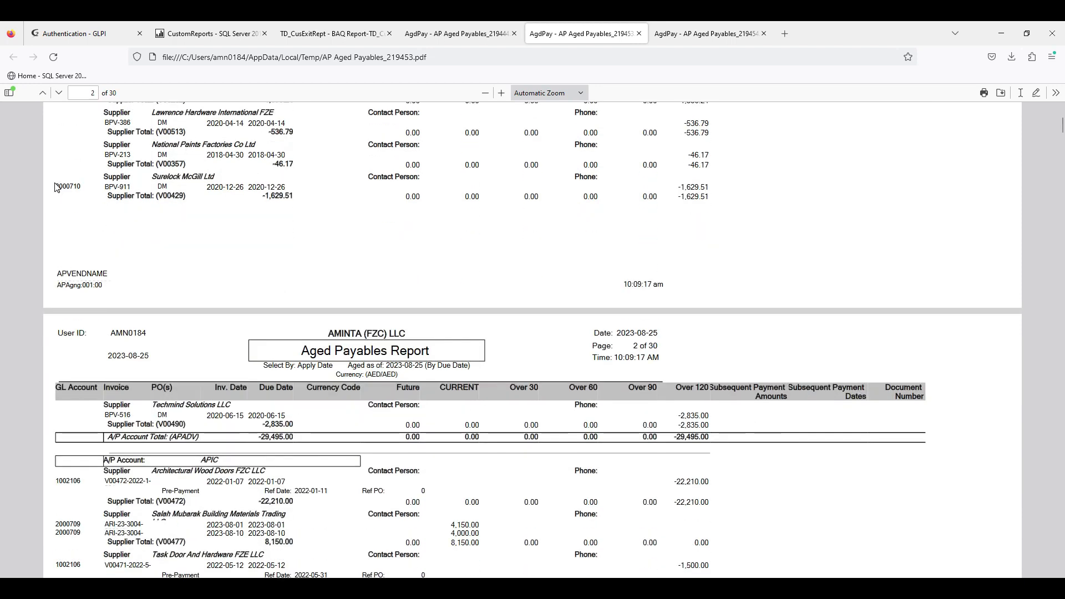
{"action": "scroll", "coordinate": [77, 329], "scroll_direction": "down", "scroll_amount": 3}
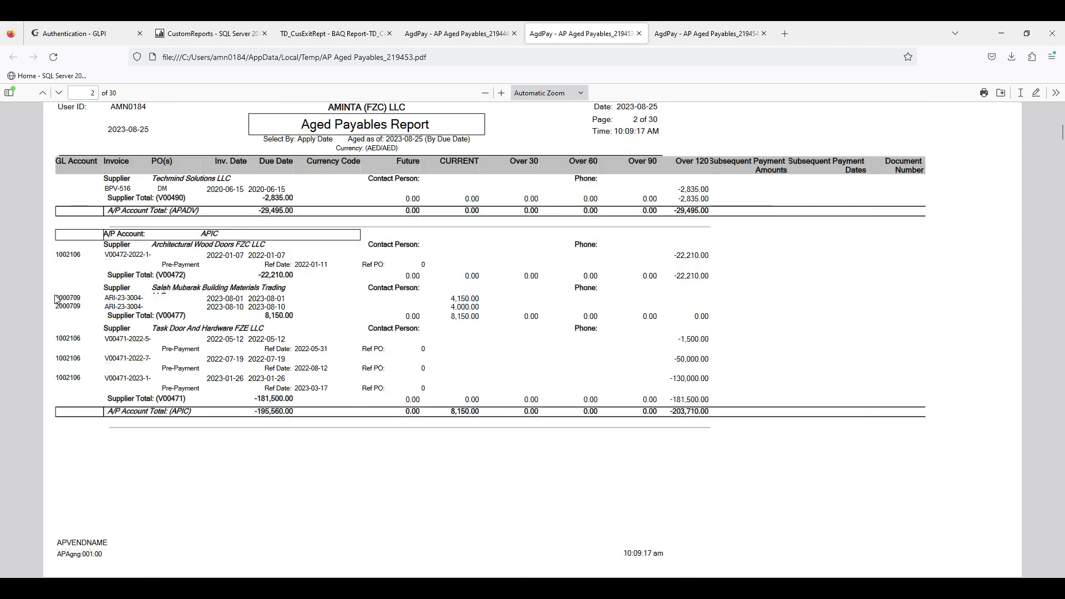
{"action": "left_click_drag", "start_coordinate": [48, 289], "coordinate": [92, 320]}
{"action": "left_click", "coordinate": [99, 336]}
{"action": "left_click", "coordinate": [54, 255]}
{"action": "left_click", "coordinate": [84, 256]}
{"action": "left_click_drag", "start_coordinate": [83, 256], "coordinate": [81, 254]}
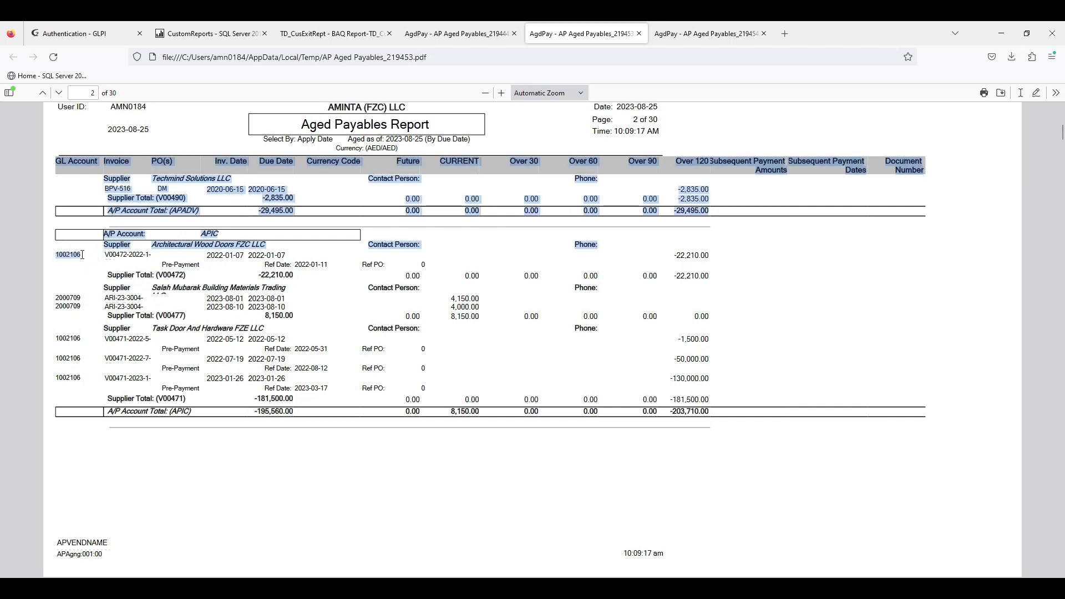
{"action": "left_click", "coordinate": [91, 275]}
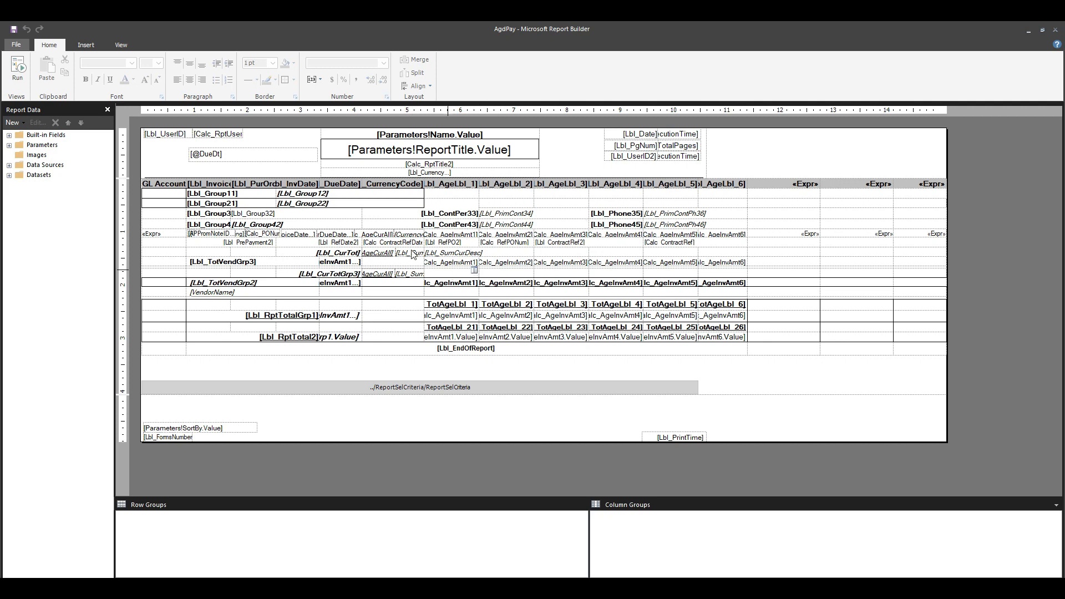
In Microsoft Report Builder, expand the AgdPay report's data sources and datasets, and collapse each dataset's field list
{"action": "left_click", "coordinate": [9, 165]}
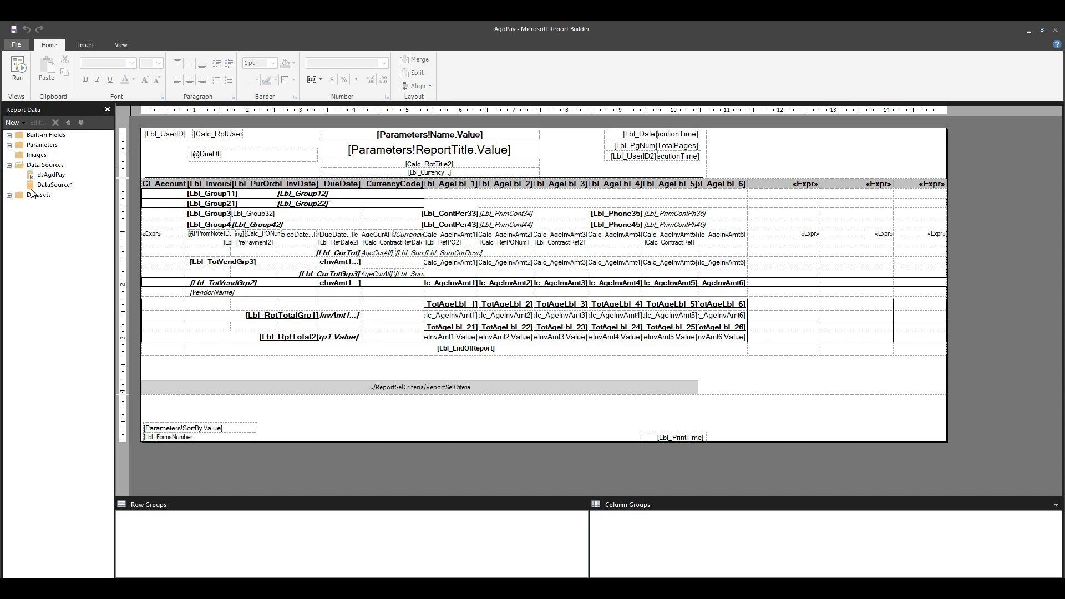
{"action": "left_click", "coordinate": [9, 195]}
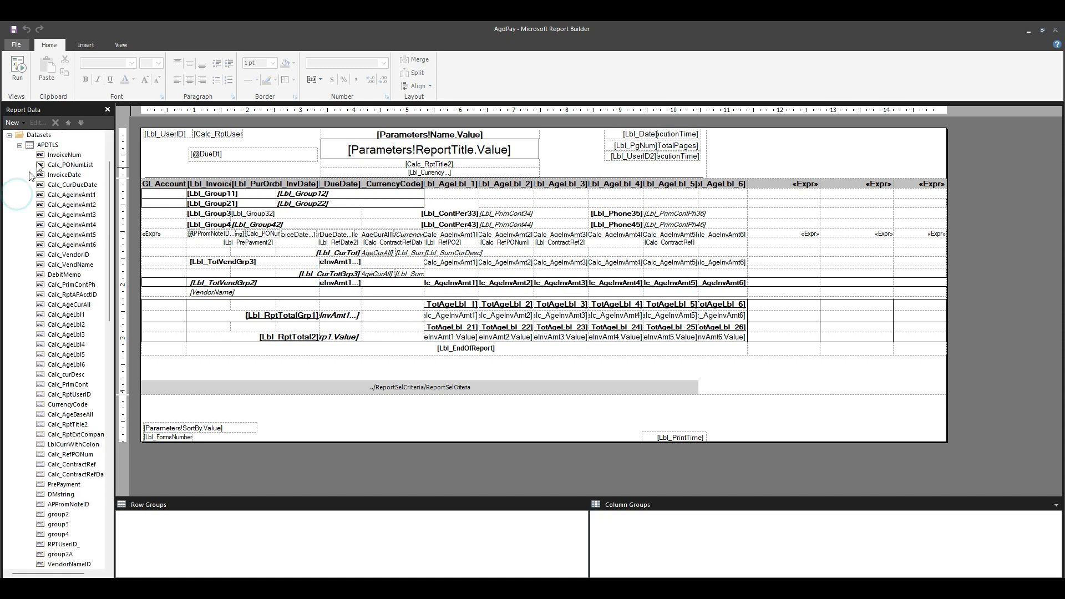
{"action": "left_click", "coordinate": [19, 145]}
{"action": "left_click", "coordinate": [20, 154]}
{"action": "left_click", "coordinate": [19, 165]}
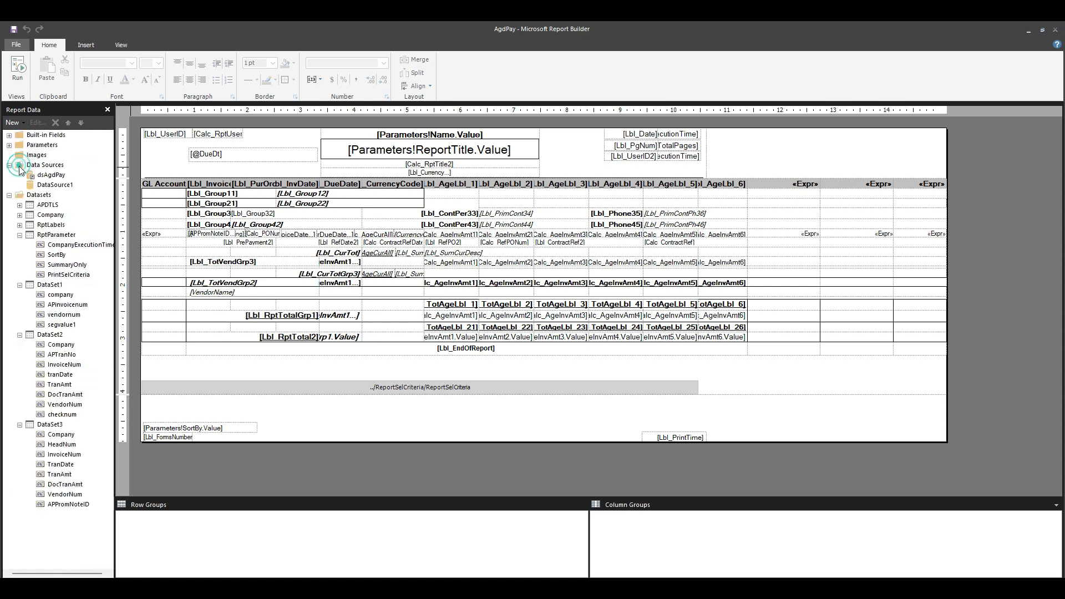
{"action": "left_click", "coordinate": [19, 234]}
{"action": "left_click", "coordinate": [20, 245]}
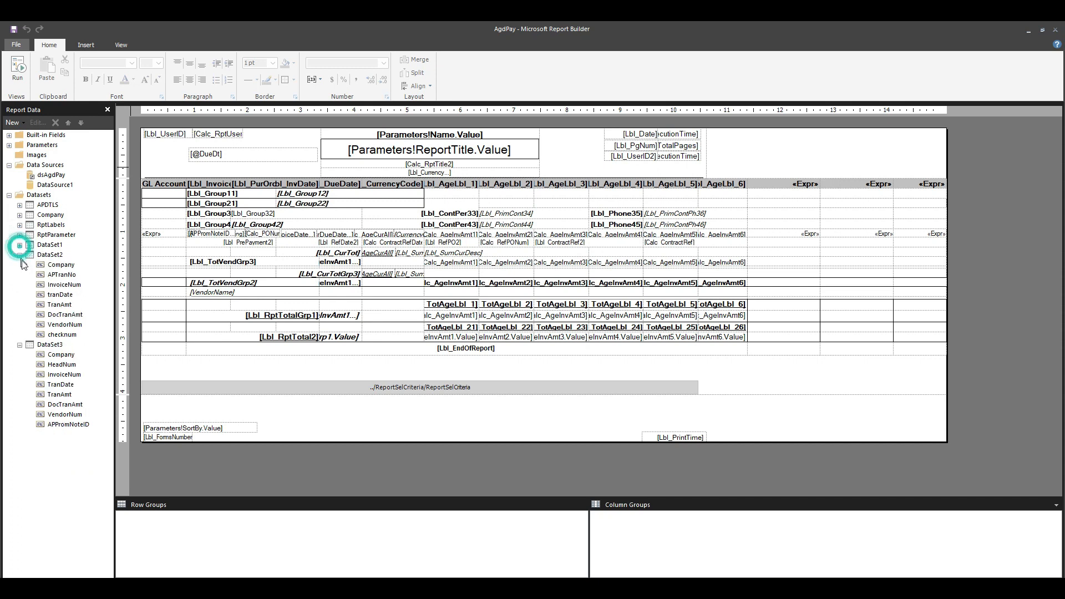
{"action": "left_click", "coordinate": [20, 254]}
{"action": "left_click", "coordinate": [20, 265]}
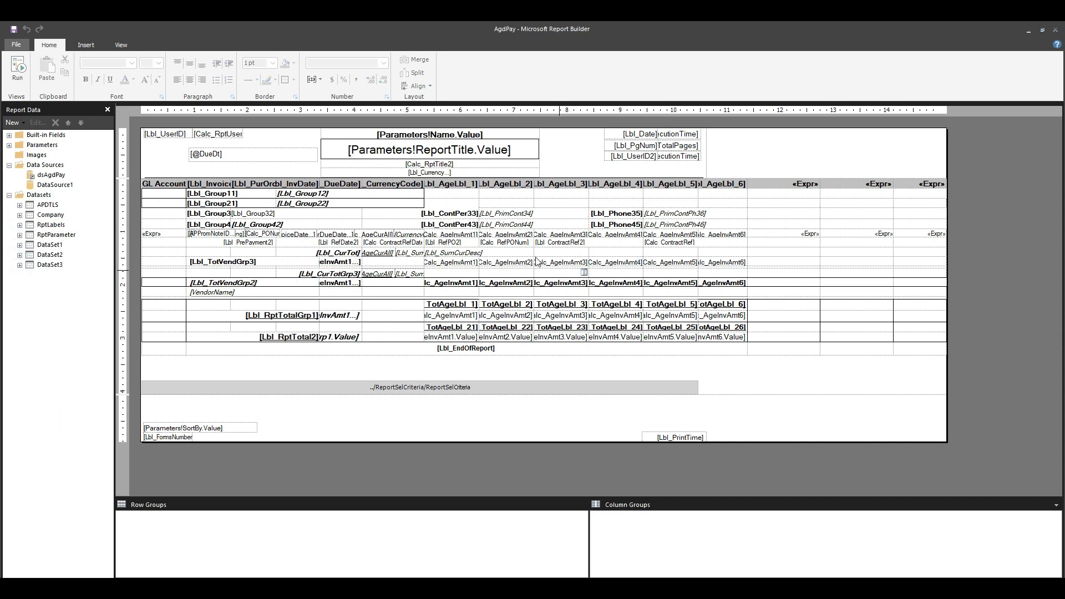
Check which dataset the main report table uses in its Tablix properties, and close the dialog
{"action": "left_click", "coordinate": [451, 193]}
{"action": "right_click", "coordinate": [140, 185]}
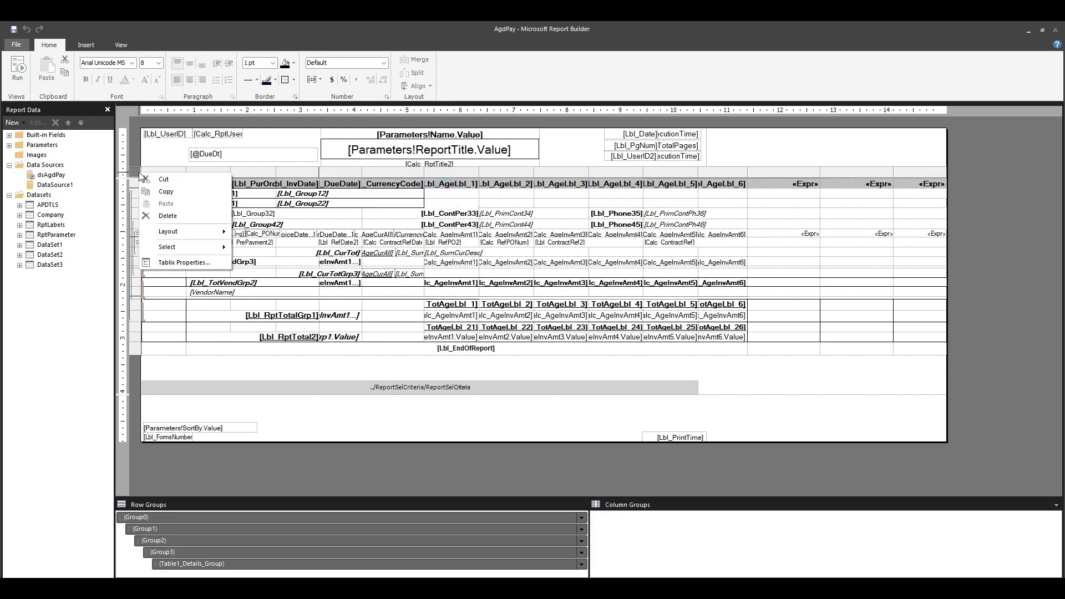
{"action": "left_click", "coordinate": [194, 266]}
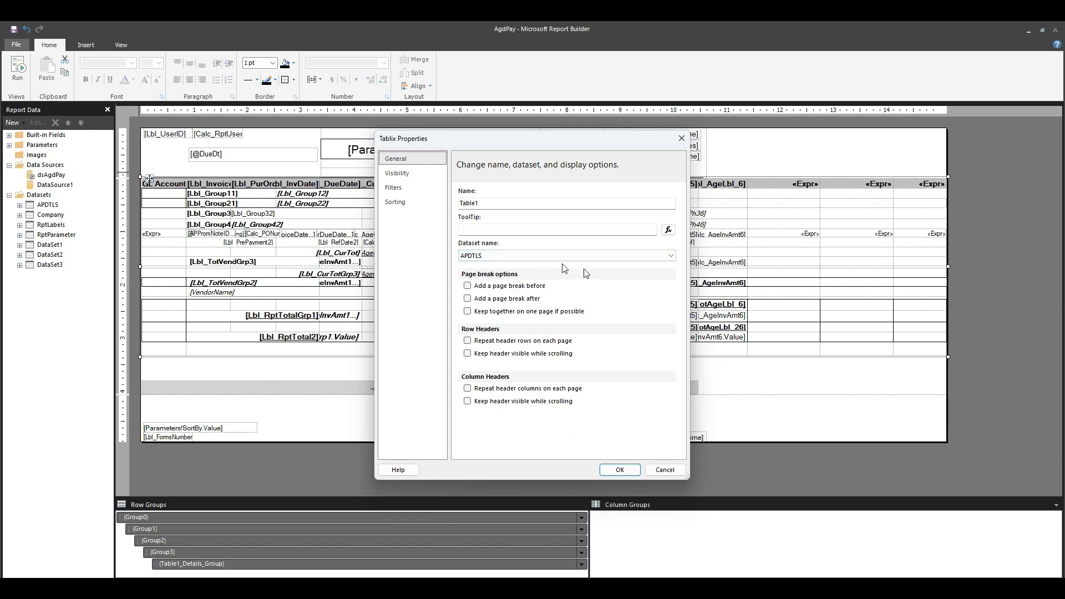
{"action": "left_click", "coordinate": [620, 471]}
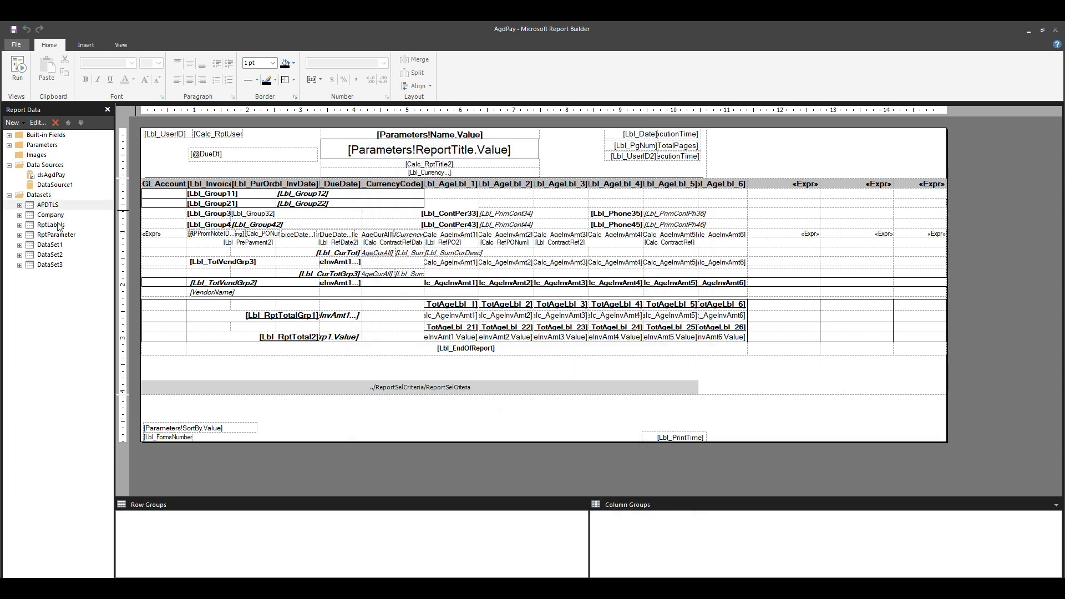
Look through the fields of the APDTLS dataset, and locate the segvalue1 field in DataSet1
{"action": "left_click", "coordinate": [20, 204]}
{"action": "left_click", "coordinate": [75, 246]}
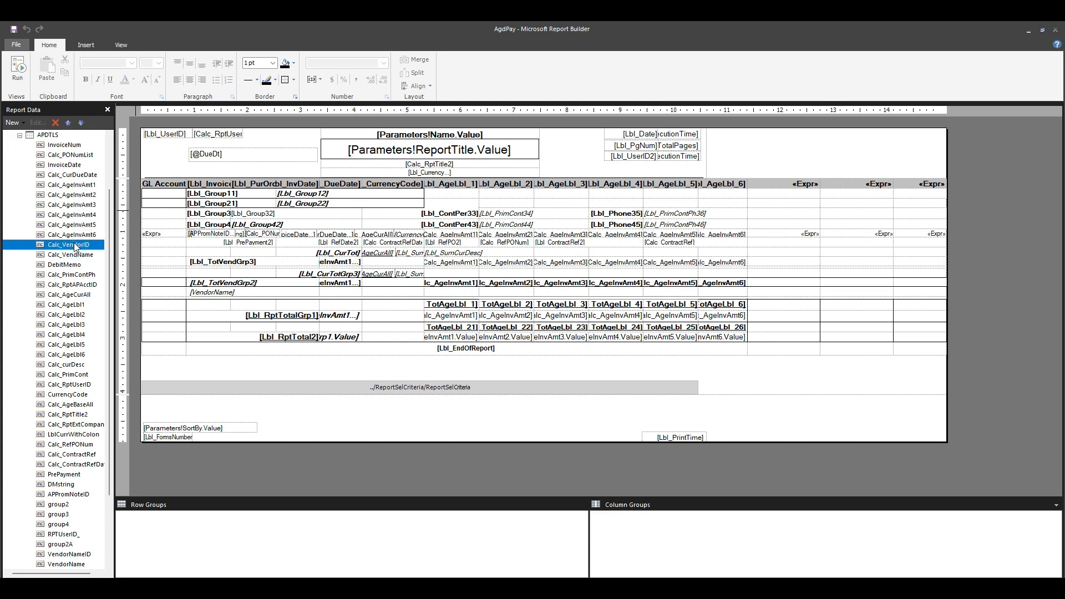
{"action": "key", "text": "g"}
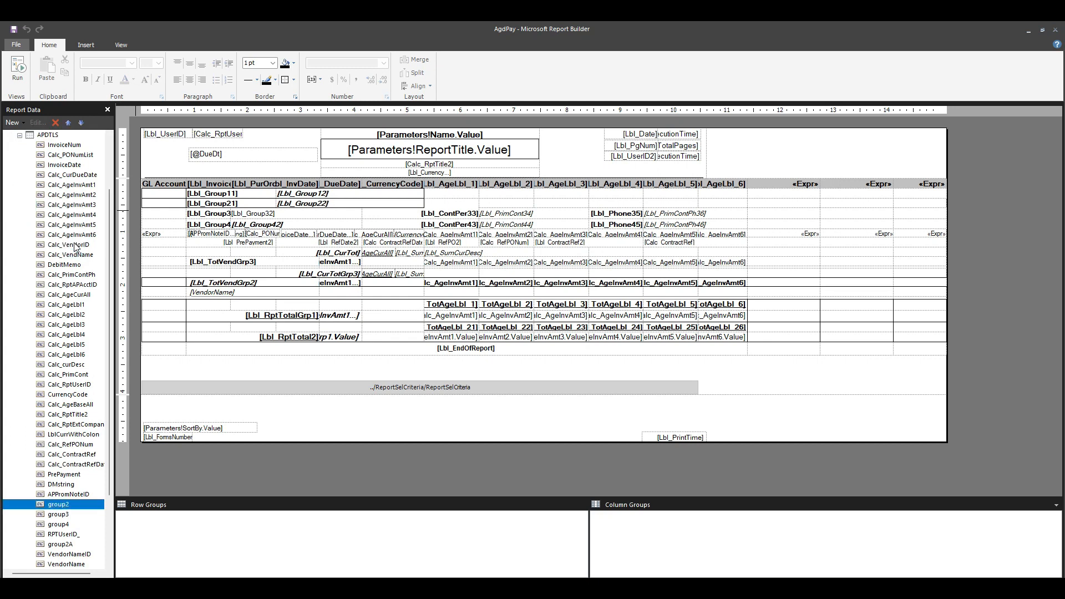
{"action": "left_click", "coordinate": [20, 135]}
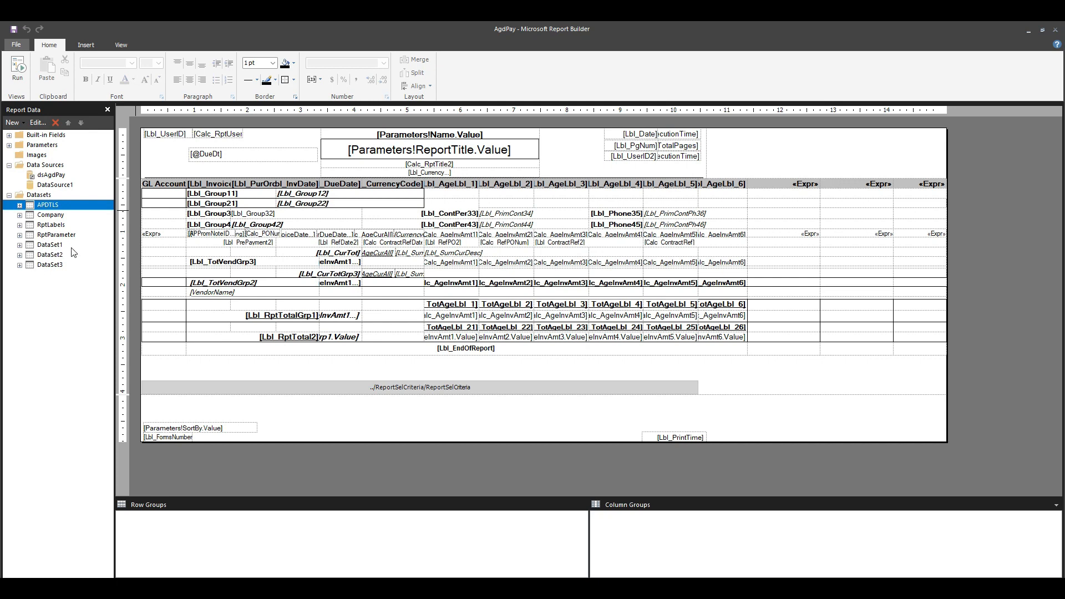
{"action": "left_click", "coordinate": [19, 245]}
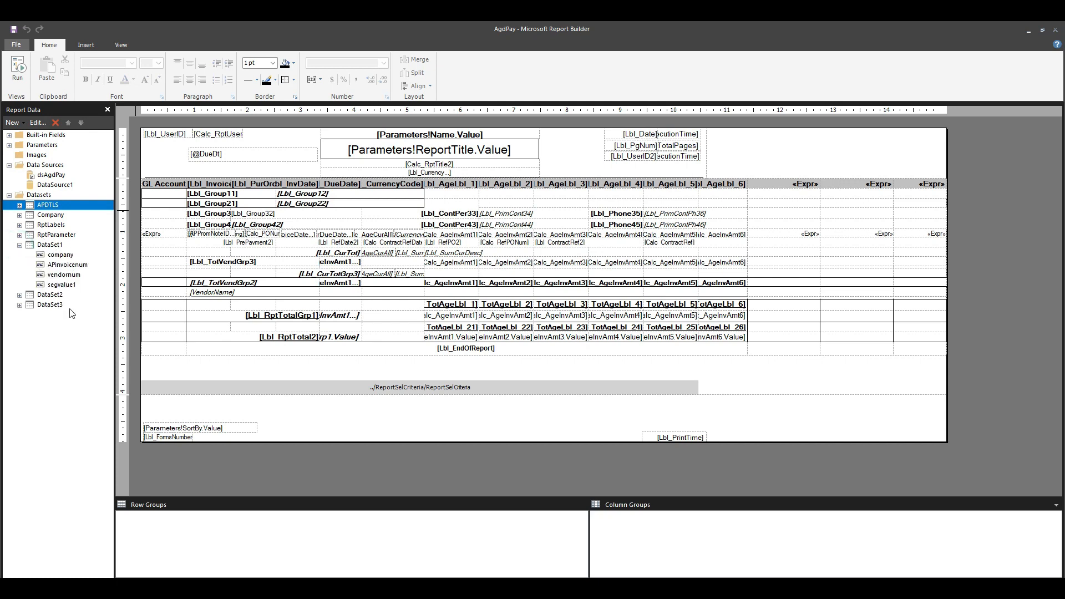
{"action": "left_click", "coordinate": [65, 286]}
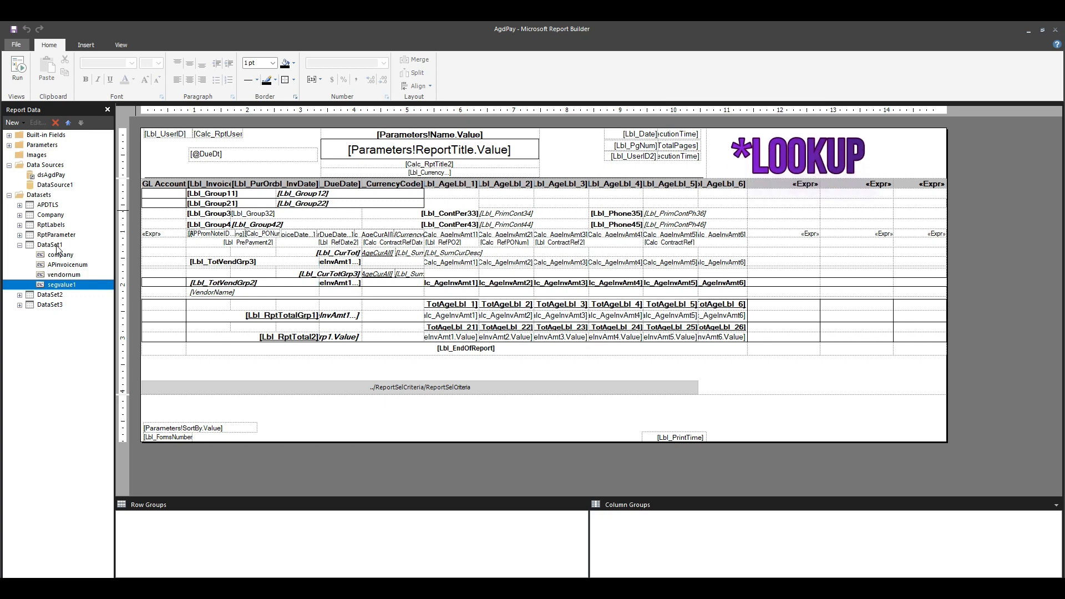
Open the expression of the detail-row cell in the GL Account column
{"action": "left_click", "coordinate": [153, 234]}
{"action": "left_click", "coordinate": [153, 234]}
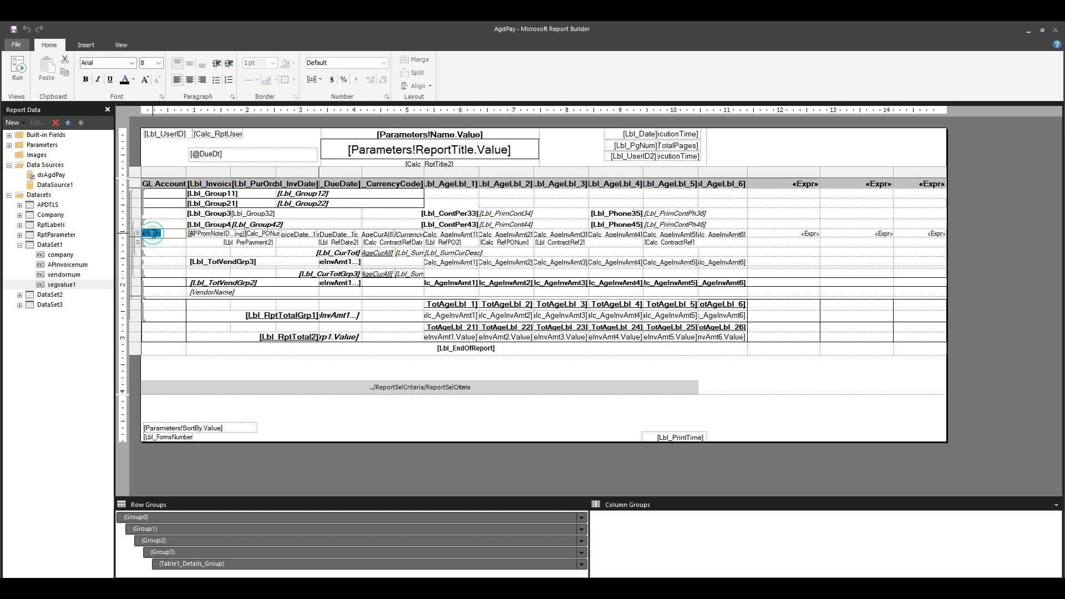
{"action": "right_click", "coordinate": [153, 235]}
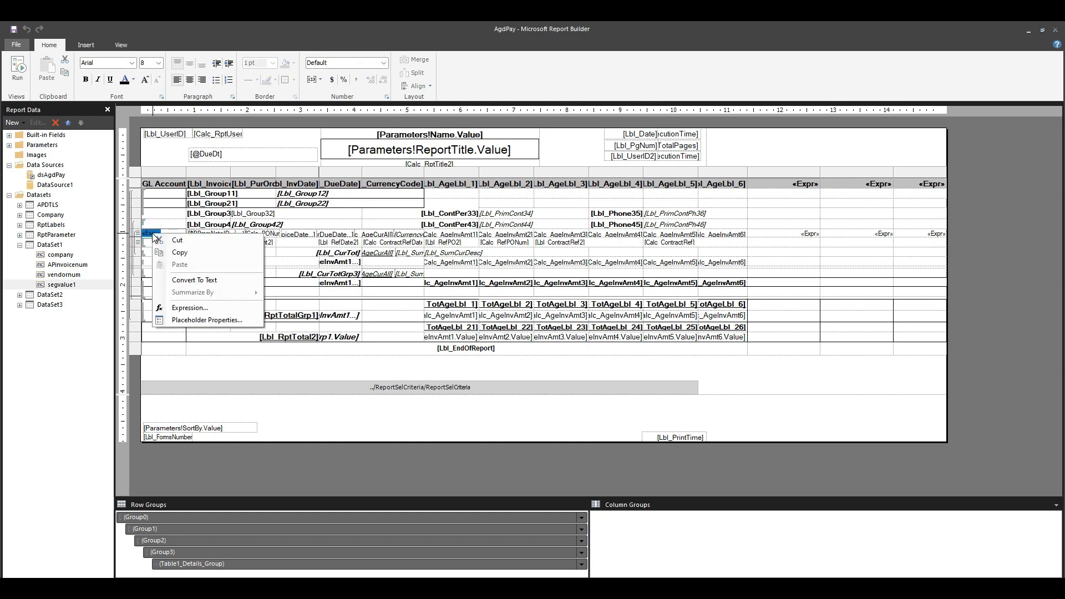
{"action": "left_click", "coordinate": [210, 308]}
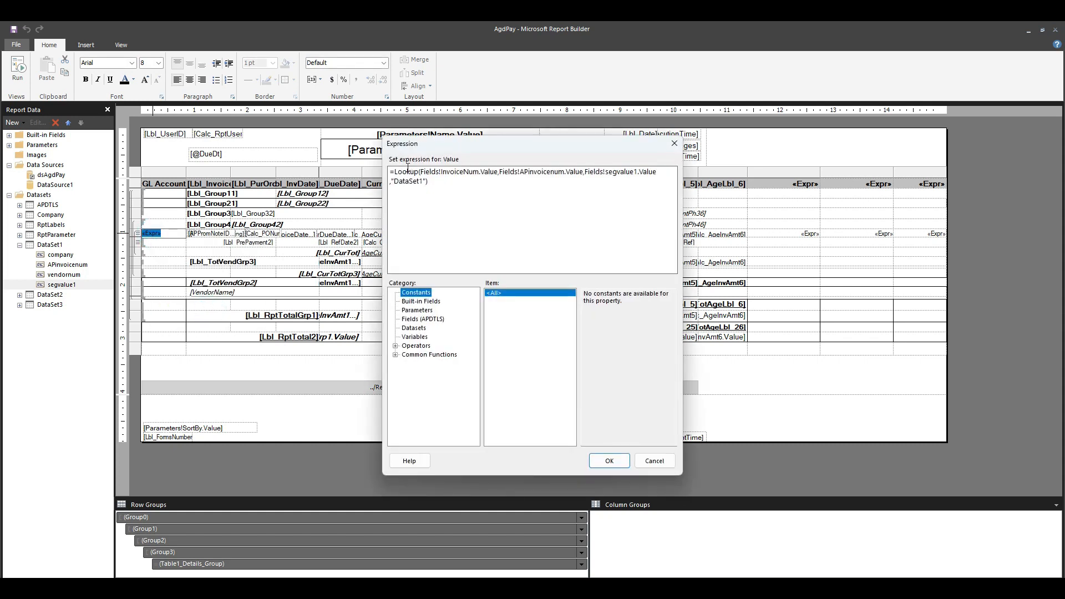
Examine the Lookup function and its arguments: InvoiceNum, APinvoicenum, segvalue1 and DataSet1
{"action": "double_click", "coordinate": [408, 171]}
{"action": "left_click", "coordinate": [466, 220]}
{"action": "left_click_drag", "start_coordinate": [394, 173], "coordinate": [419, 173]}
{"action": "left_click_drag", "start_coordinate": [420, 173], "coordinate": [497, 173]}
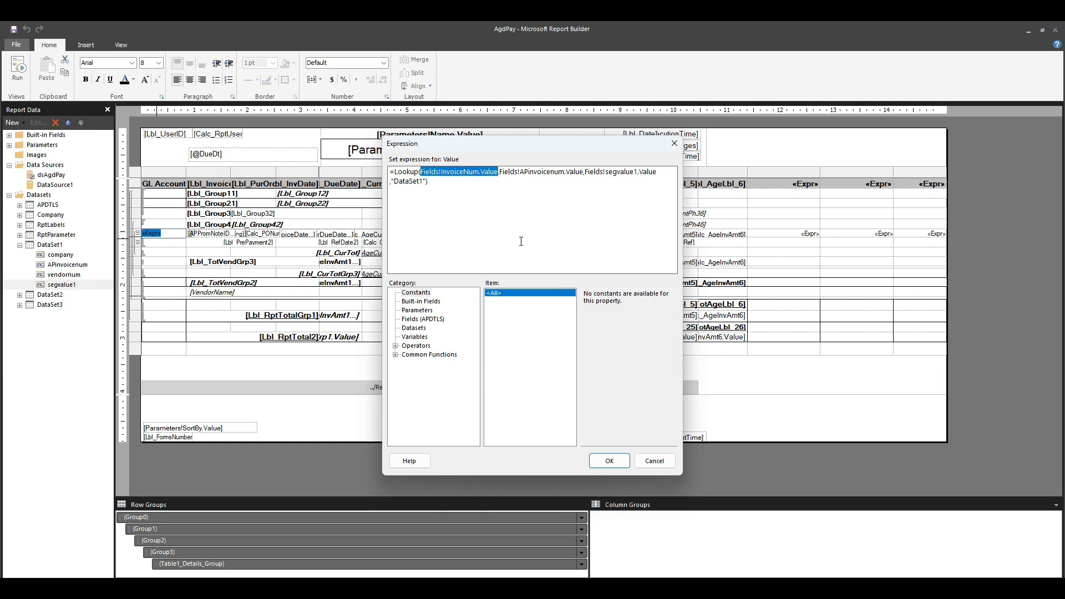
{"action": "left_click_drag", "start_coordinate": [499, 173], "coordinate": [639, 177]}
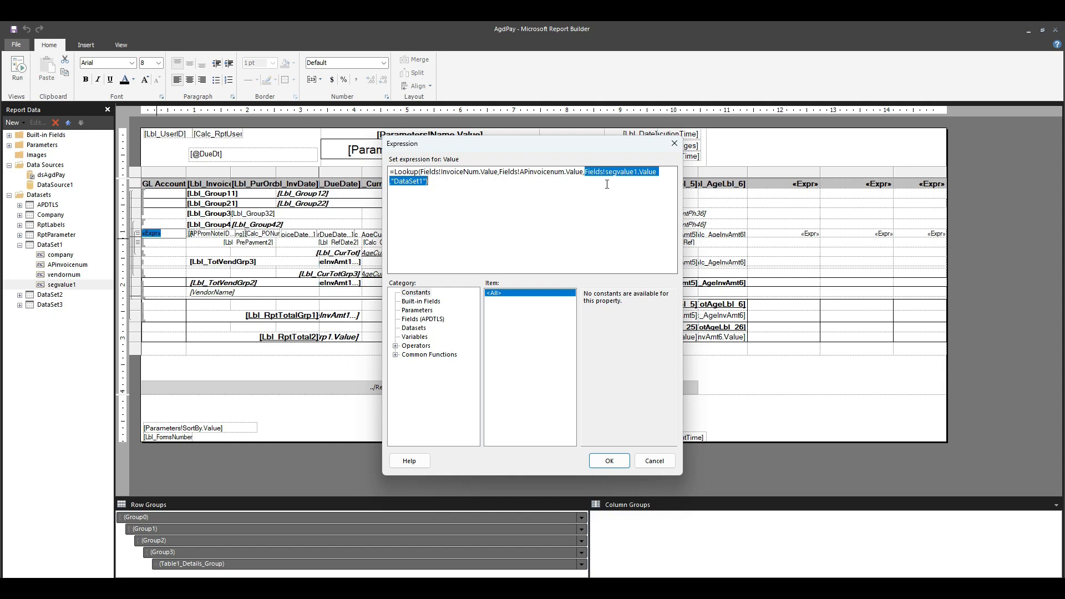
{"action": "left_click", "coordinate": [624, 197]}
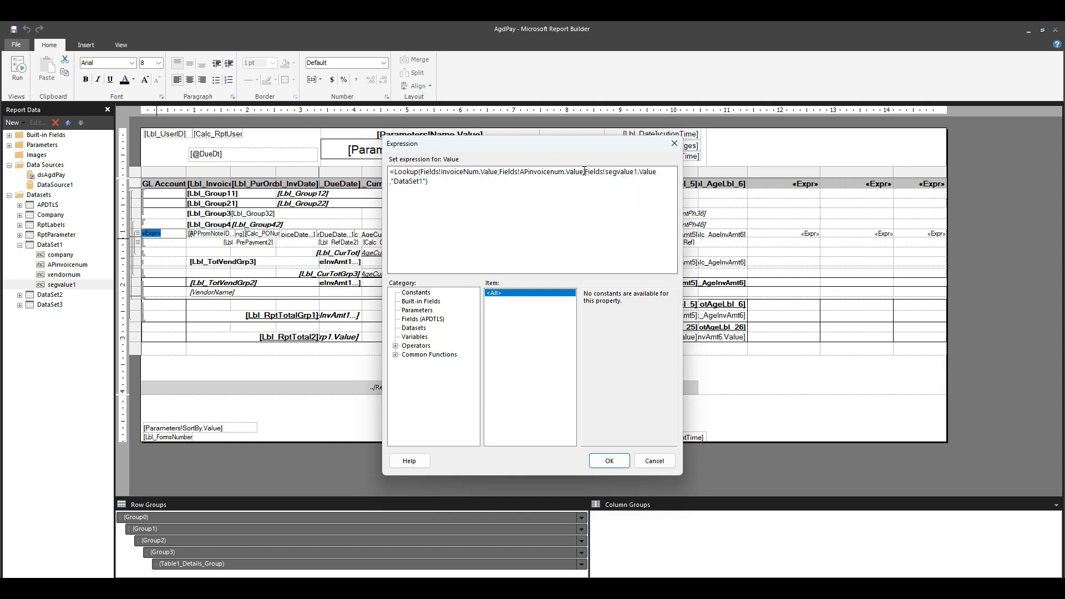
Check the segvalue1 return field in the GL Account Lookup expression, and close the expression
{"action": "left_click_drag", "start_coordinate": [584, 172], "coordinate": [635, 185]}
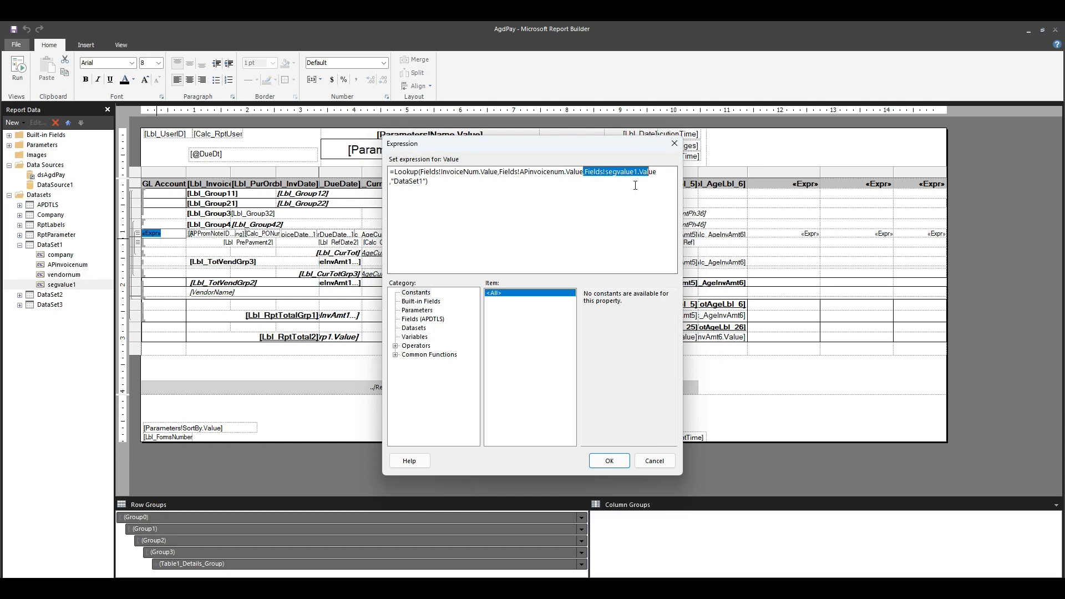
{"action": "left_click", "coordinate": [604, 460]}
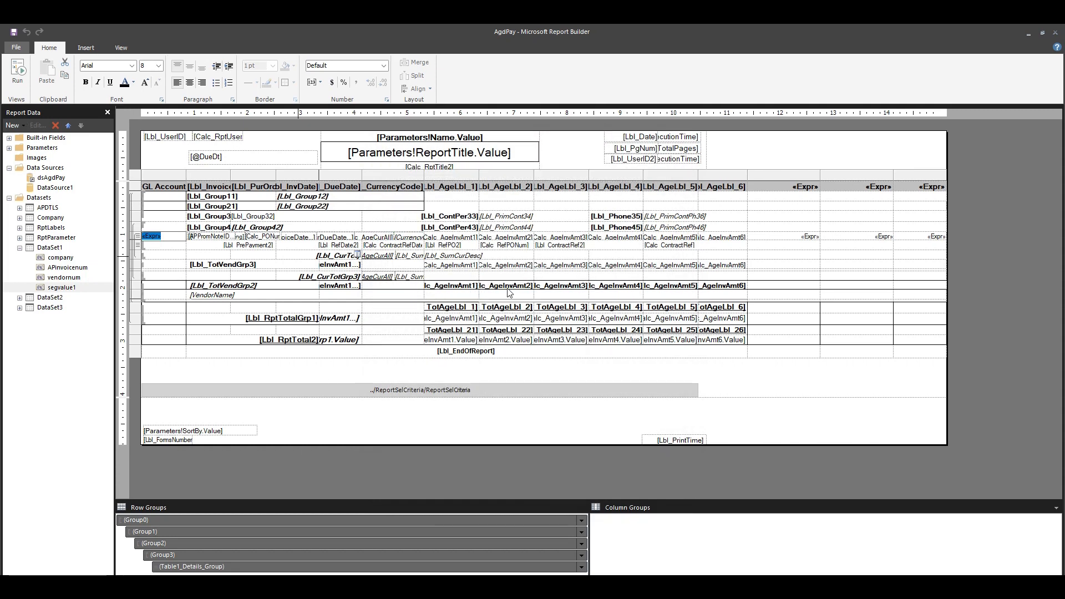
Open the expression of the detail-row cell in the first added column after the sixth aging column
{"action": "left_click", "coordinate": [788, 239]}
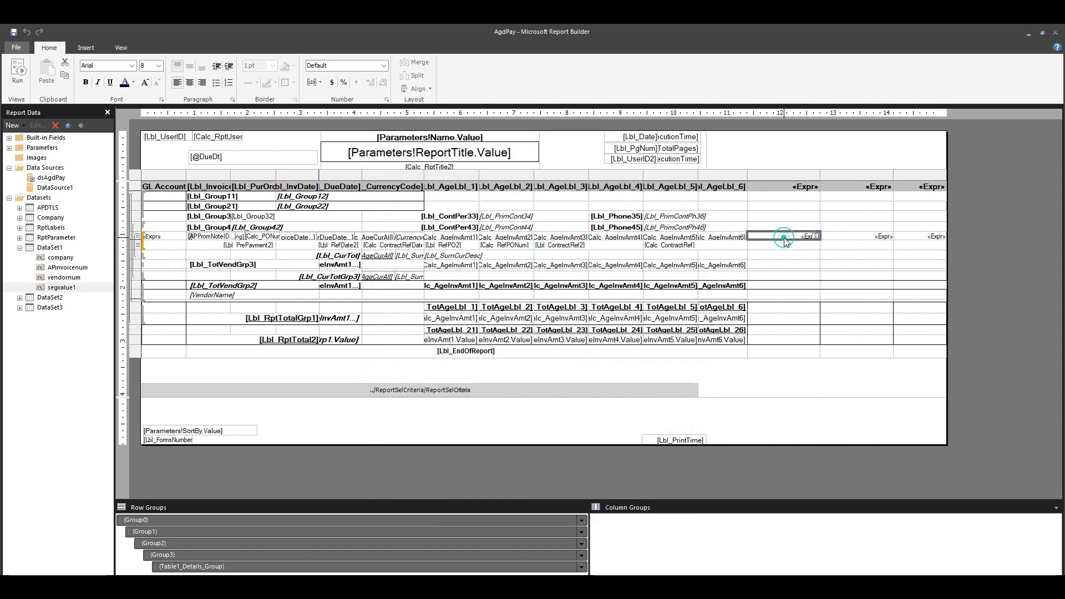
{"action": "left_click", "coordinate": [798, 238]}
{"action": "left_click", "coordinate": [802, 237]}
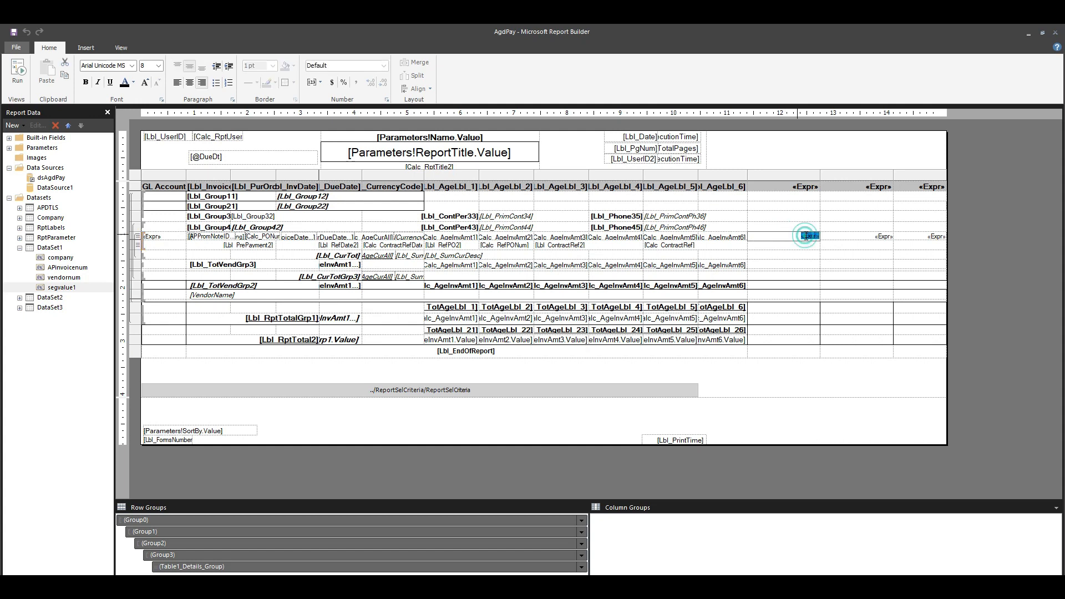
{"action": "right_click", "coordinate": [804, 237]}
{"action": "left_click", "coordinate": [842, 311]}
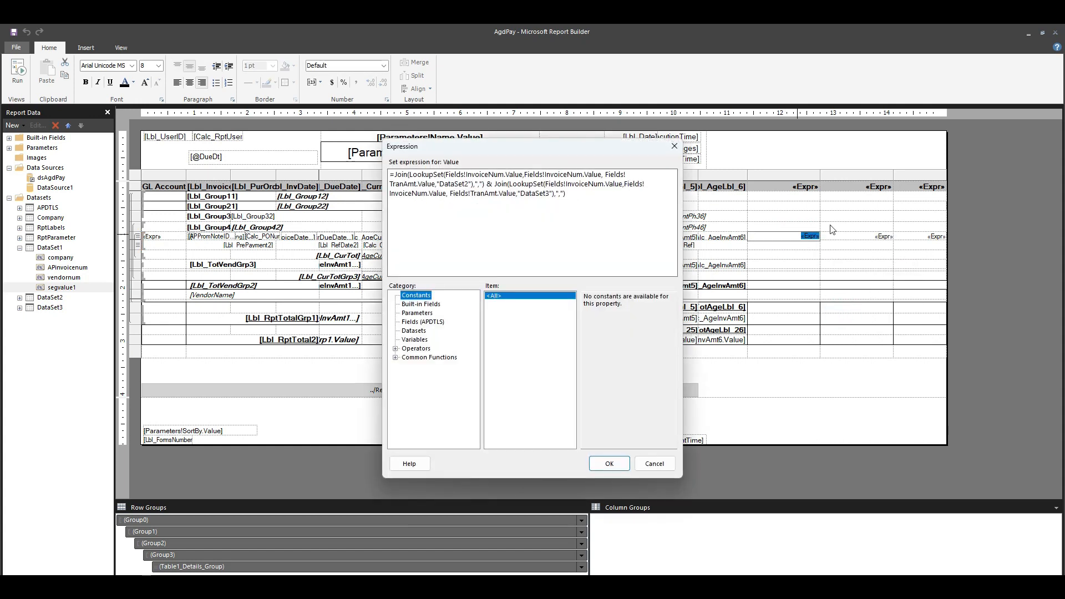
Examine how Join wraps LookupSet on InvoiceNum and TranAmt from DataSet2 with a comma separator, and close the expression
{"action": "double_click", "coordinate": [422, 175]}
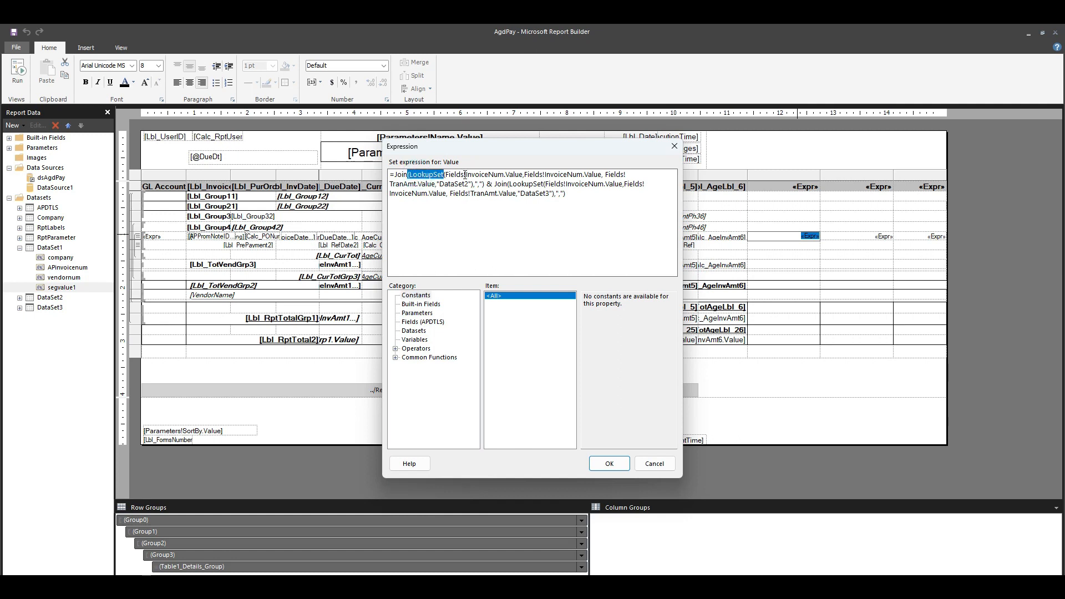
{"action": "left_click_drag", "start_coordinate": [446, 175], "coordinate": [520, 175]}
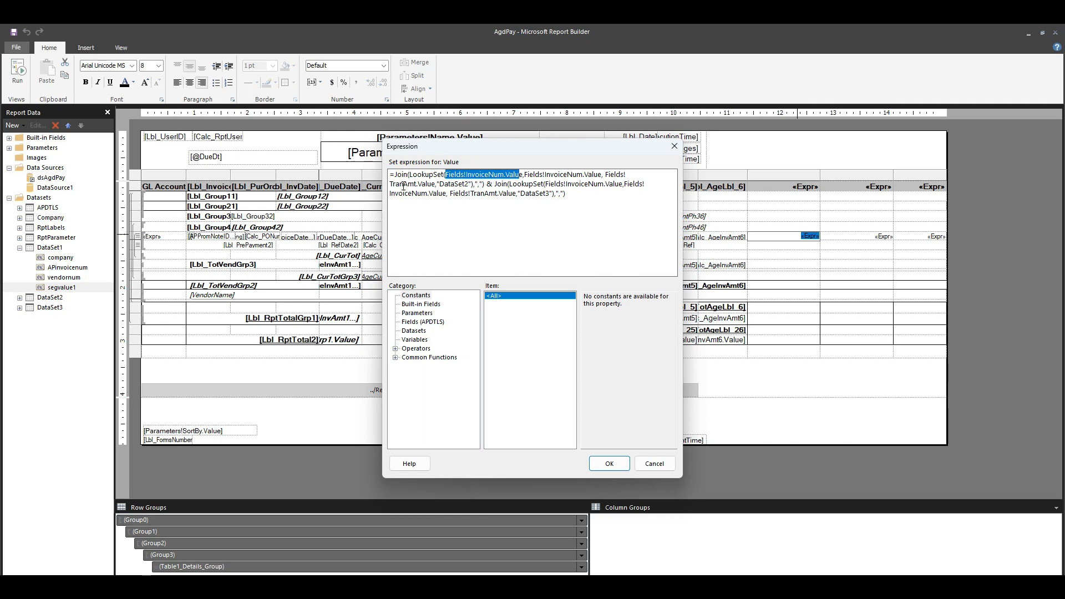
{"action": "left_click_drag", "start_coordinate": [390, 184], "coordinate": [487, 184]}
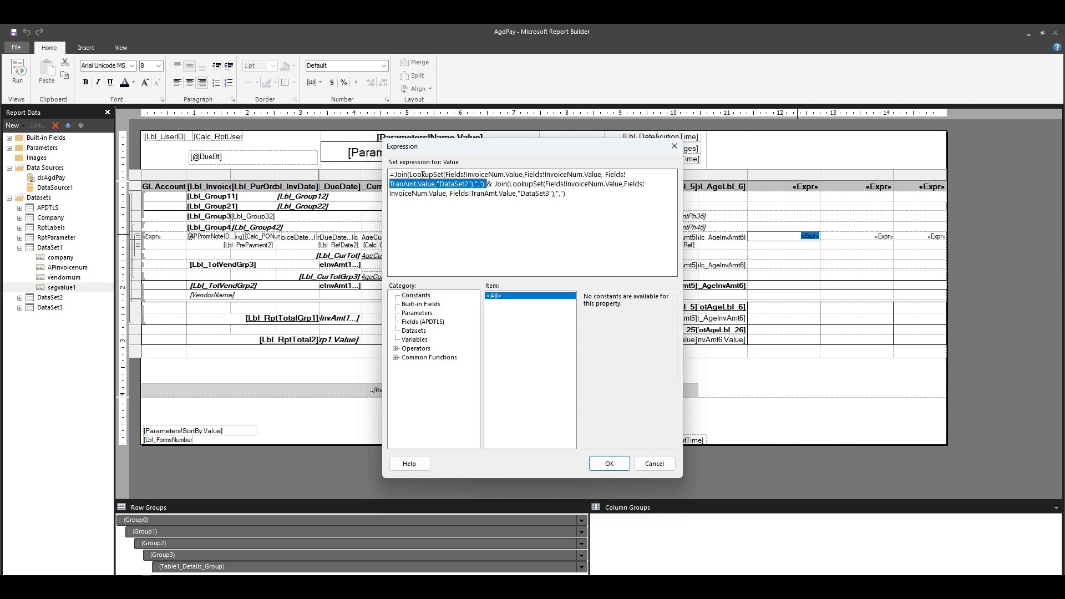
{"action": "left_click_drag", "start_coordinate": [410, 176], "coordinate": [450, 176]}
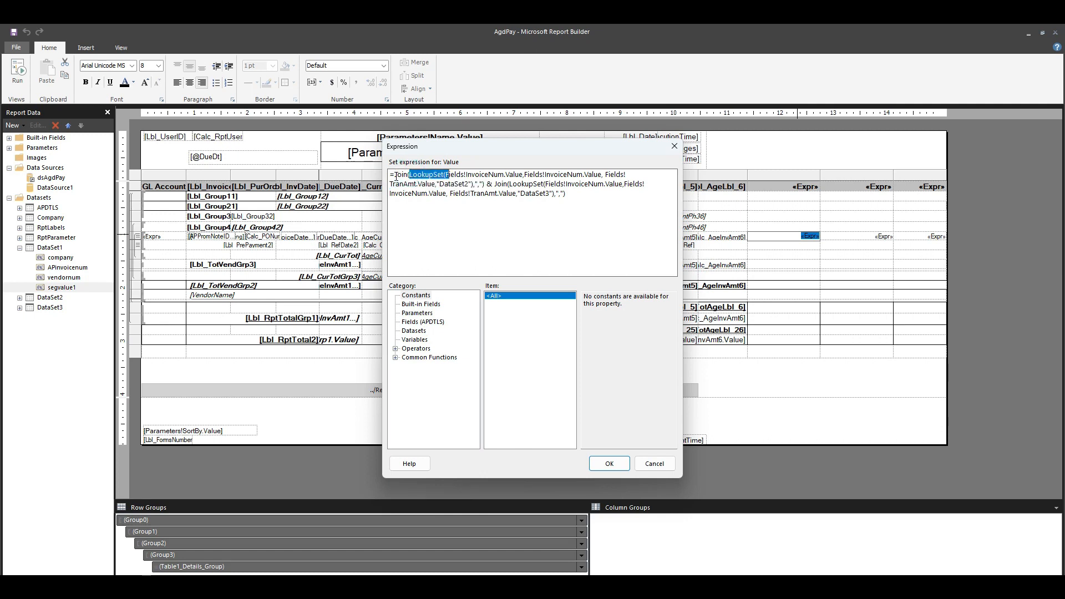
{"action": "left_click_drag", "start_coordinate": [394, 175], "coordinate": [409, 176]}
{"action": "left_click_drag", "start_coordinate": [475, 184], "coordinate": [483, 184]}
{"action": "left_click", "coordinate": [611, 466]}
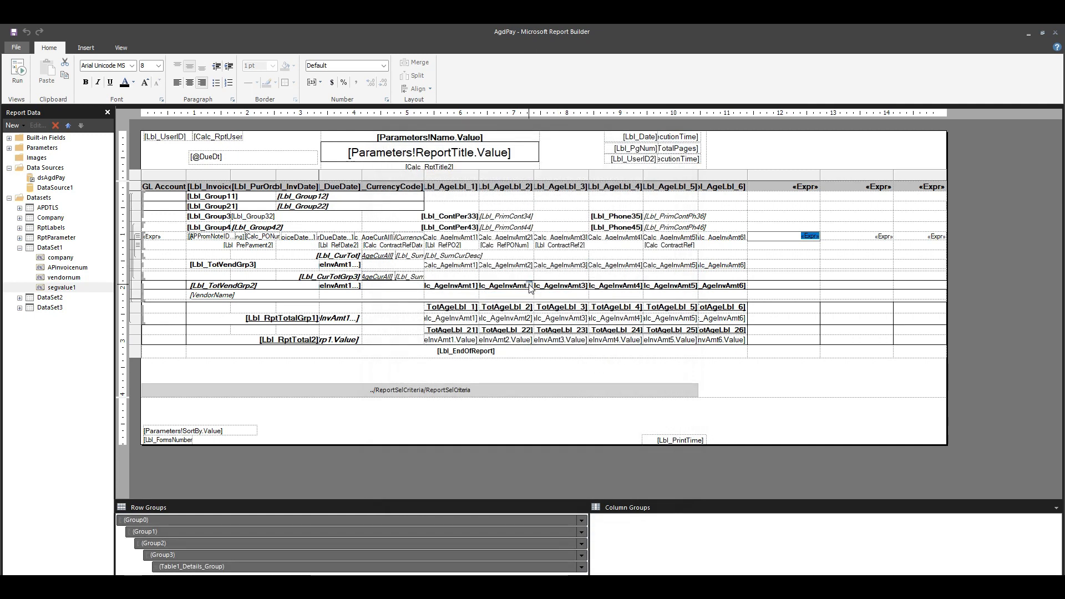
Review the embedded query of DataSet1 and its segvalue1 account filter in the dataset properties, and close them
{"action": "right_click", "coordinate": [45, 249]}
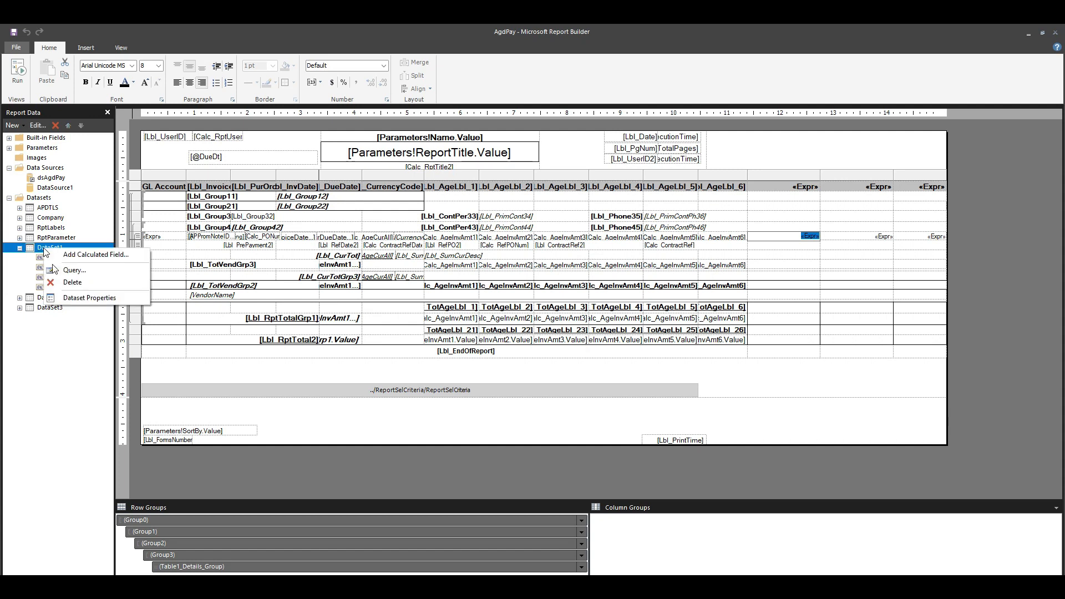
{"action": "left_click", "coordinate": [92, 298]}
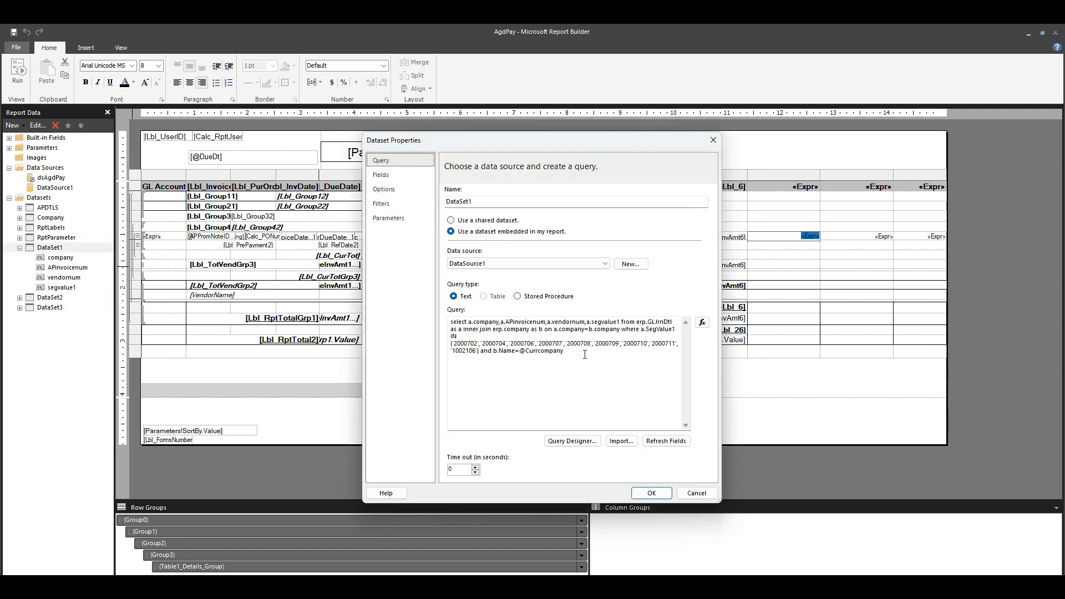
{"action": "left_click", "coordinate": [477, 352]}
{"action": "left_click", "coordinate": [651, 493]}
Select the detail-row expression cell in the GL Account column
{"action": "left_click", "coordinate": [153, 236]}
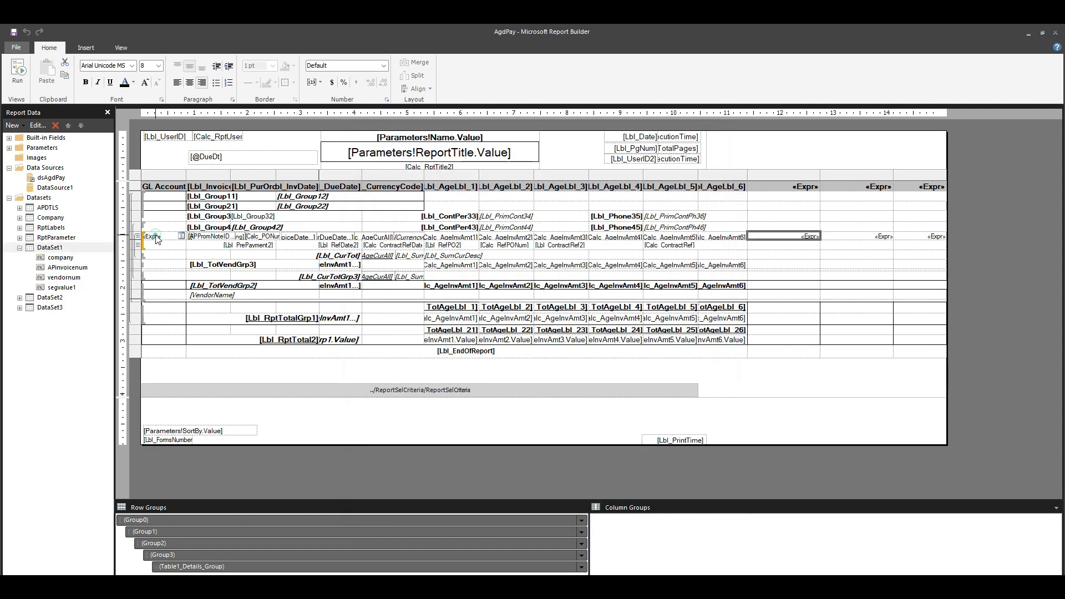